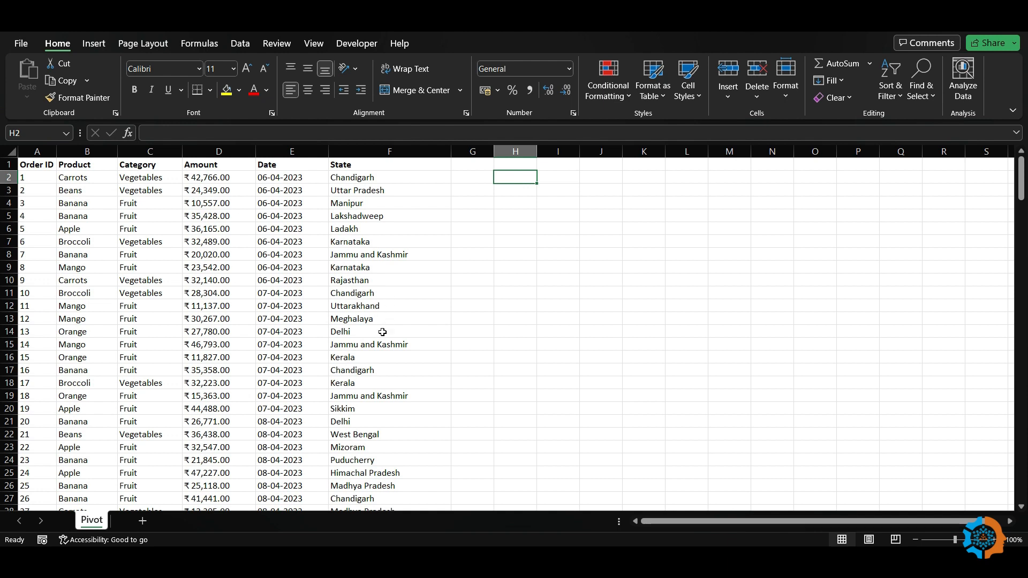
Insert a PivotTable from range Pivot!$A$1:$F$214, placed on the existing worksheet at G1
{"action": "left_click", "coordinate": [475, 165]}
{"action": "left_click", "coordinate": [92, 43]}
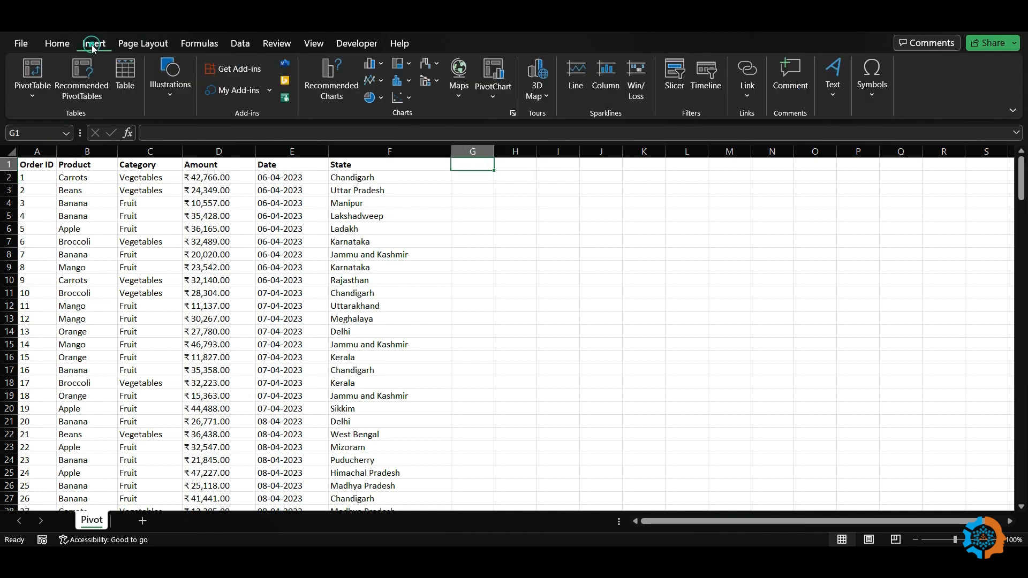
{"action": "left_click", "coordinate": [32, 98]}
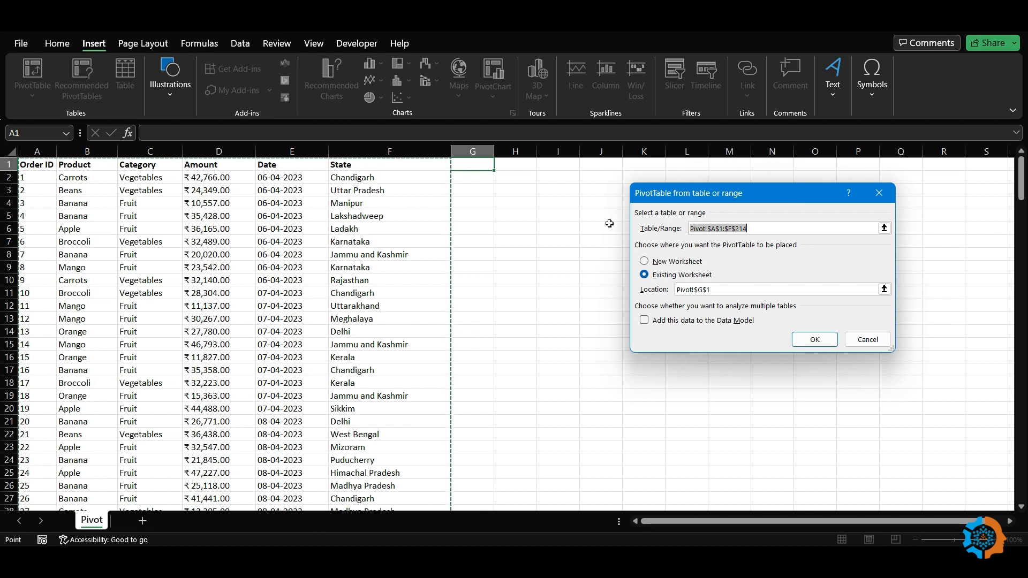
{"action": "left_click", "coordinate": [819, 340]}
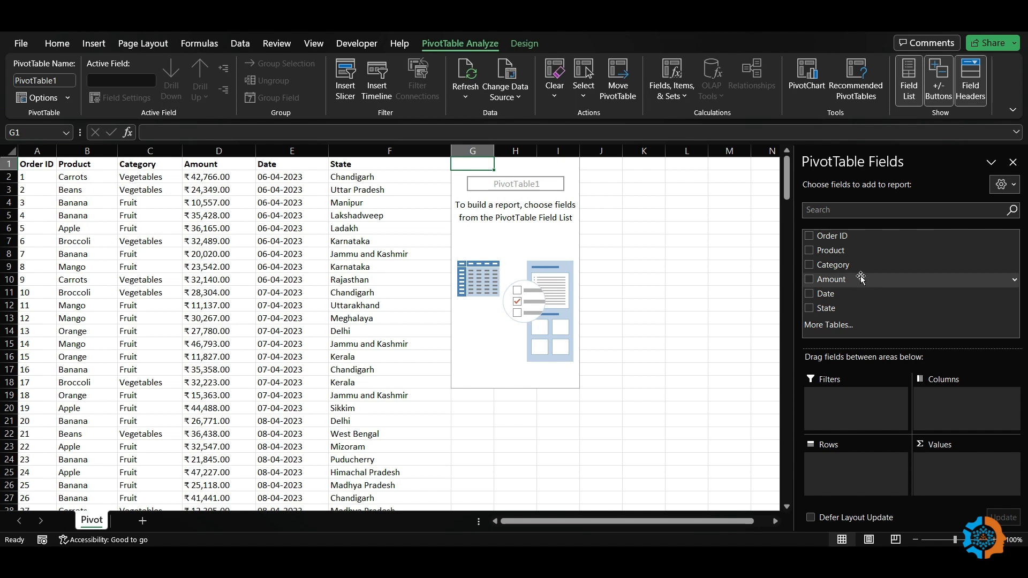
Put Category in Filters, Product in Rows and Sum of Amount in Values
{"action": "left_click_drag", "start_coordinate": [847, 270], "coordinate": [827, 404]}
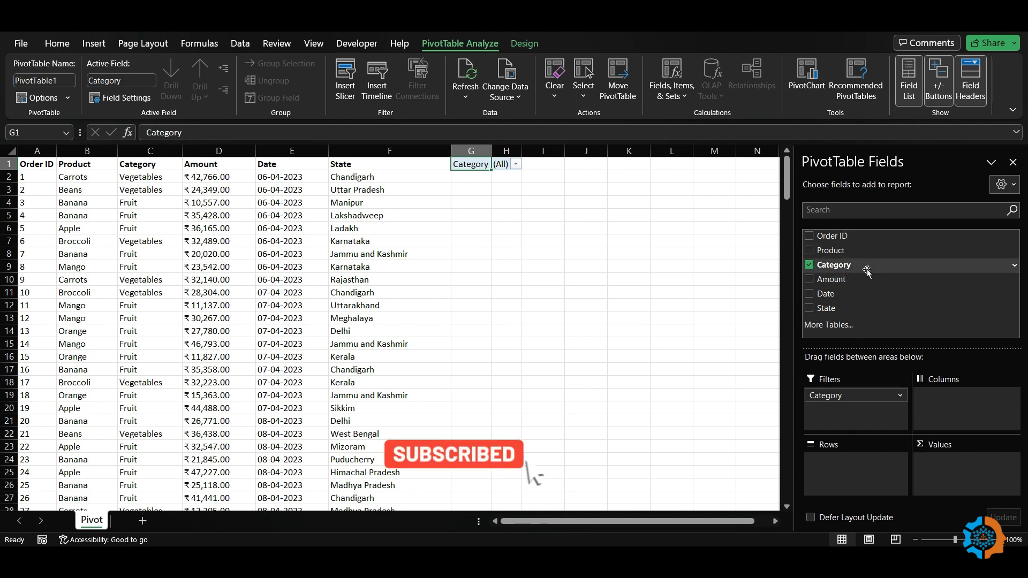
{"action": "left_click_drag", "start_coordinate": [837, 250], "coordinate": [841, 481]}
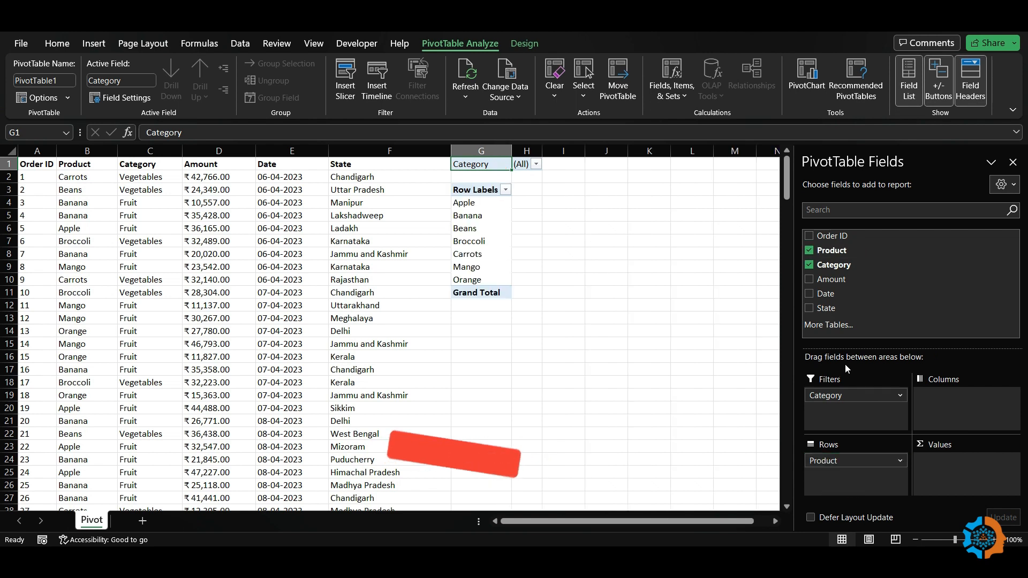
{"action": "left_click_drag", "start_coordinate": [827, 283], "coordinate": [952, 471]}
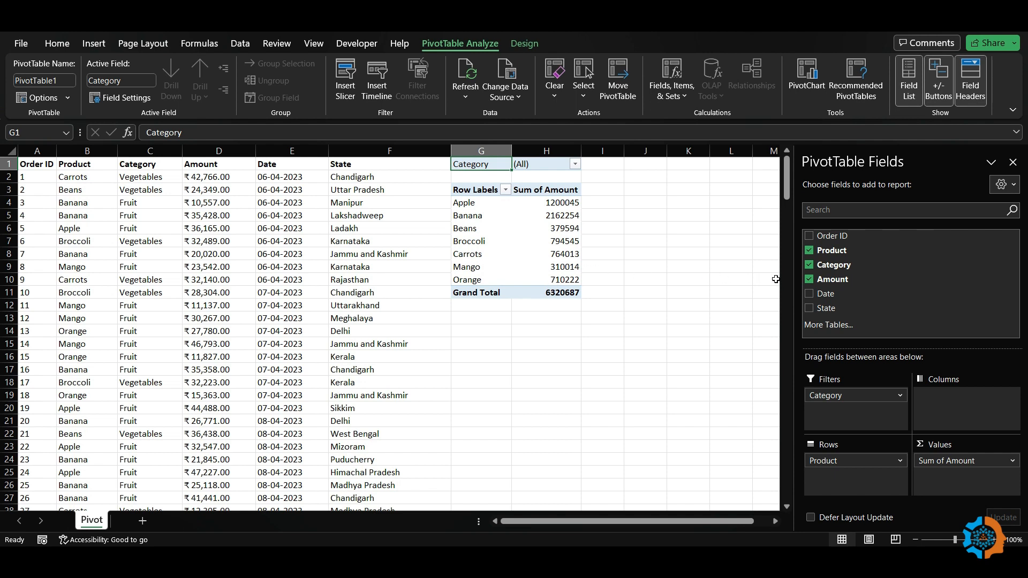
{"action": "left_click_drag", "start_coordinate": [831, 310], "coordinate": [839, 484]}
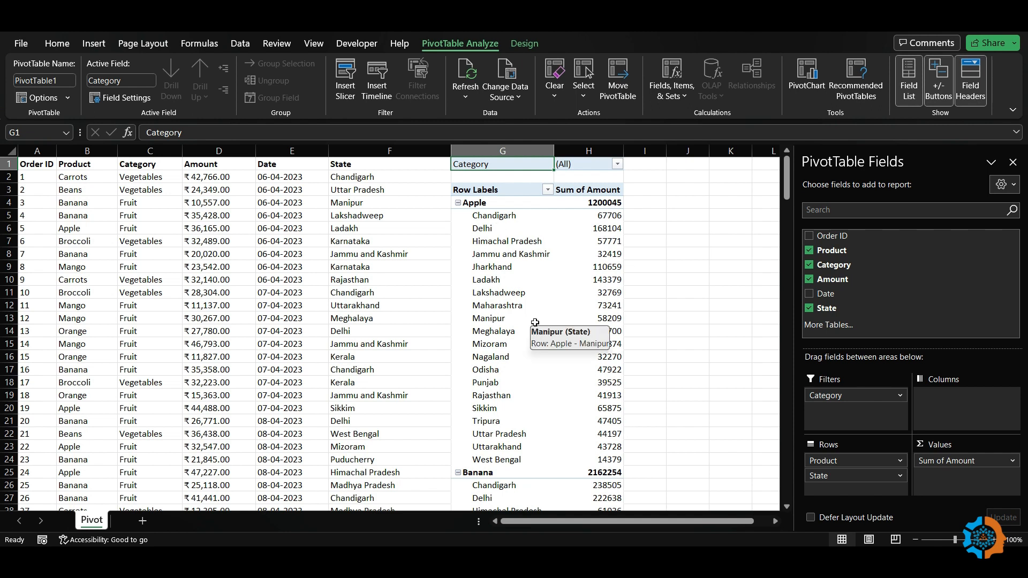
{"action": "left_click_drag", "start_coordinate": [836, 481], "coordinate": [953, 408]}
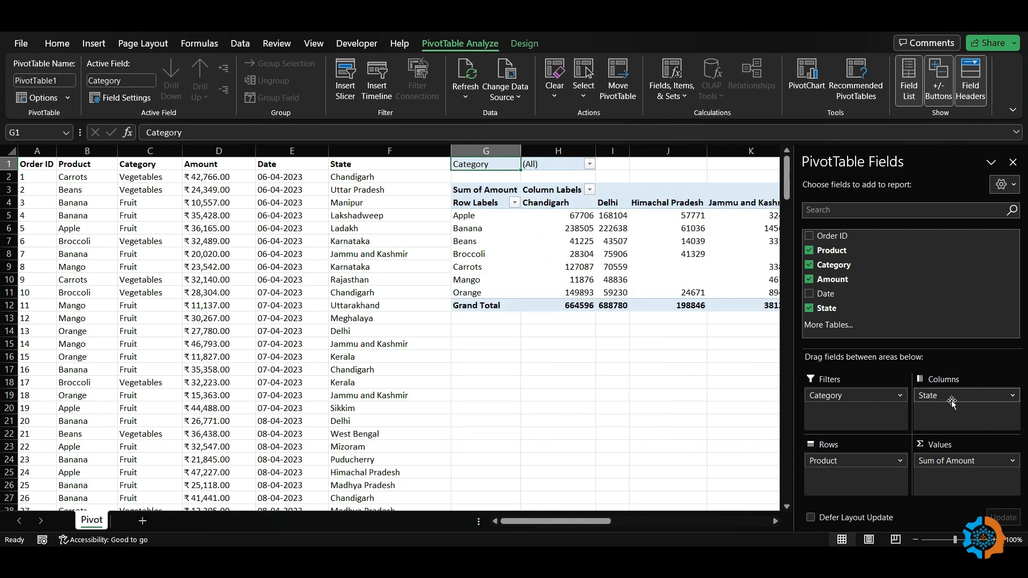
{"action": "left_click_drag", "start_coordinate": [513, 522], "coordinate": [535, 526]}
{"action": "left_click", "coordinate": [292, 216]}
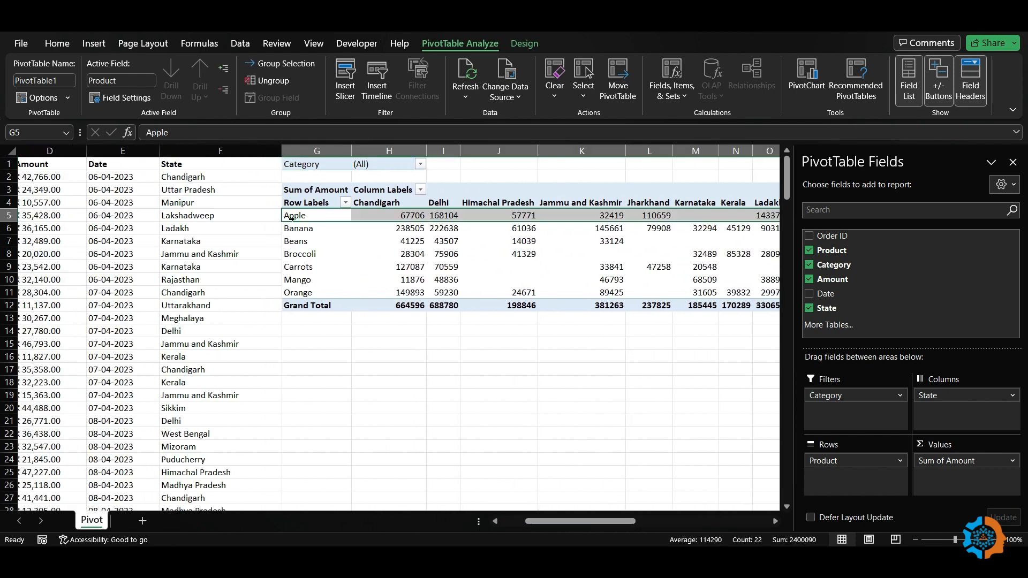
{"action": "left_click_drag", "start_coordinate": [534, 524], "coordinate": [503, 525]}
{"action": "mouse_move", "coordinate": [962, 396]}
{"action": "left_mouse_down"}
{"action": "mouse_move", "coordinate": [916, 373]}
{"action": "mouse_move", "coordinate": [870, 281]}
{"action": "mouse_move", "coordinate": [856, 289]}
{"action": "mouse_move", "coordinate": [960, 413]}
{"action": "left_mouse_up"}
{"action": "left_click_drag", "start_coordinate": [561, 522], "coordinate": [589, 523]}
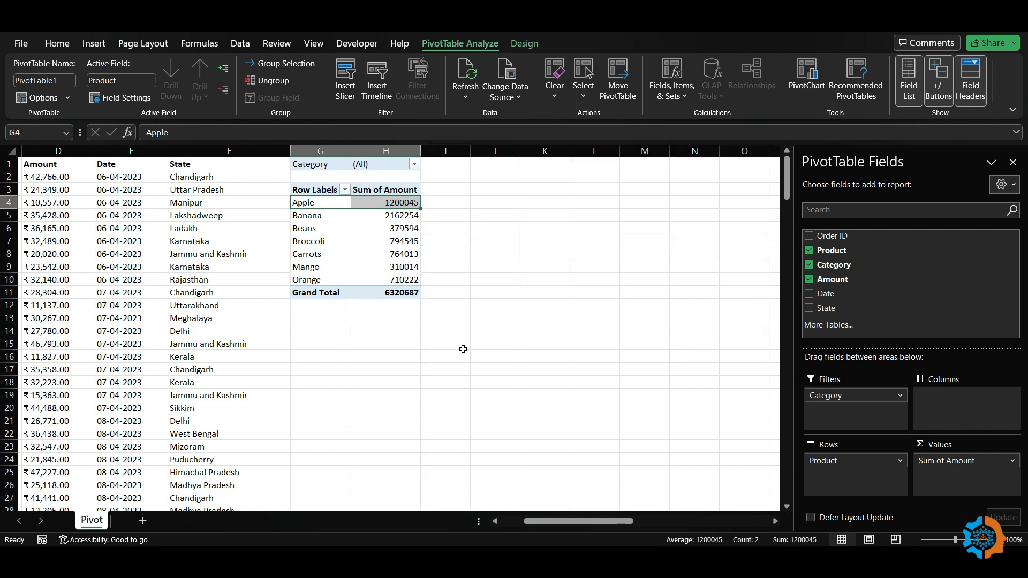
Insert a PivotChart at cell I2 using A1:F214 as its source range
{"action": "left_click", "coordinate": [459, 176]}
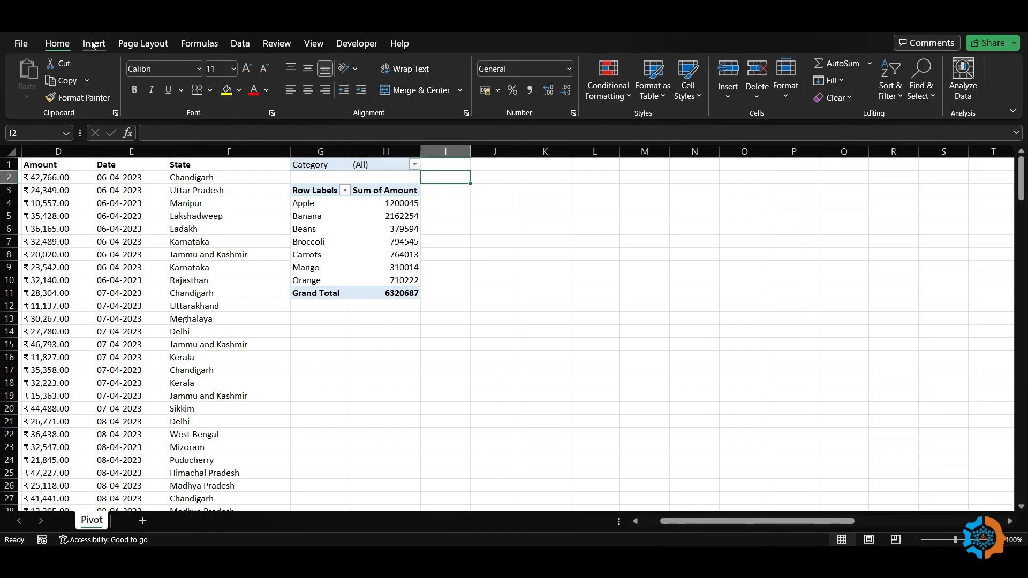
{"action": "left_click", "coordinate": [92, 44]}
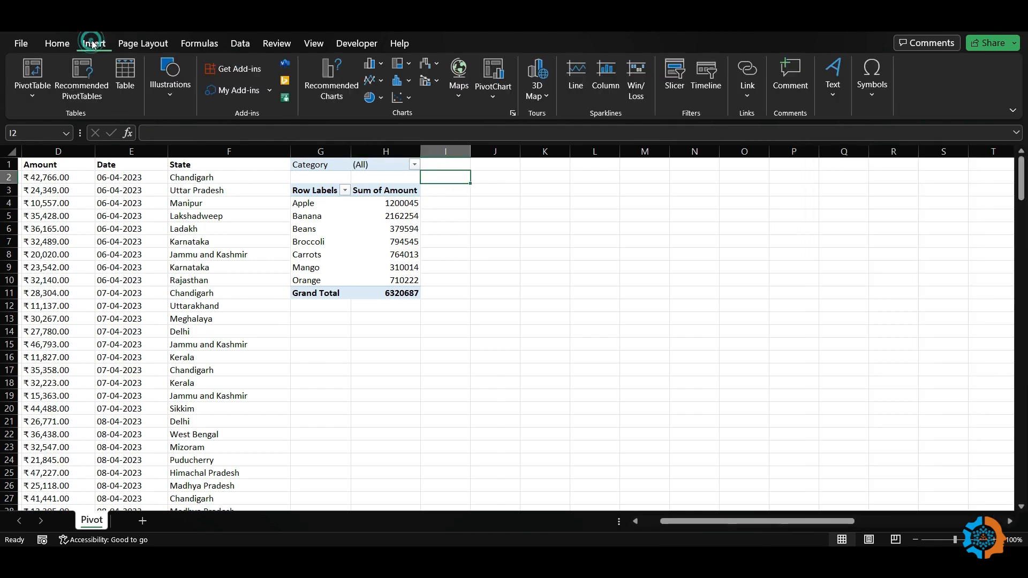
{"action": "left_click", "coordinate": [497, 76]}
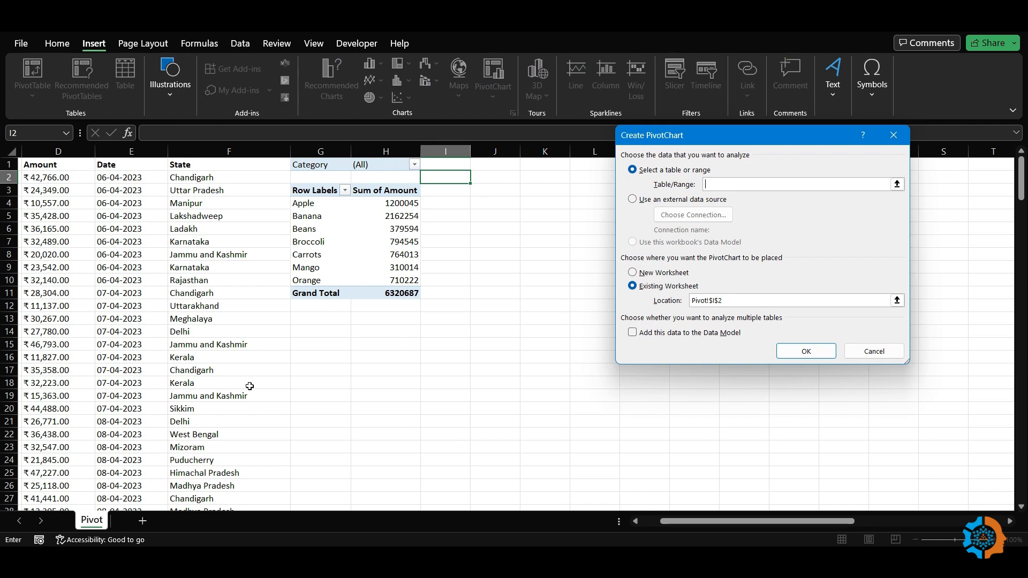
{"action": "left_click_drag", "start_coordinate": [705, 522], "coordinate": [664, 523]}
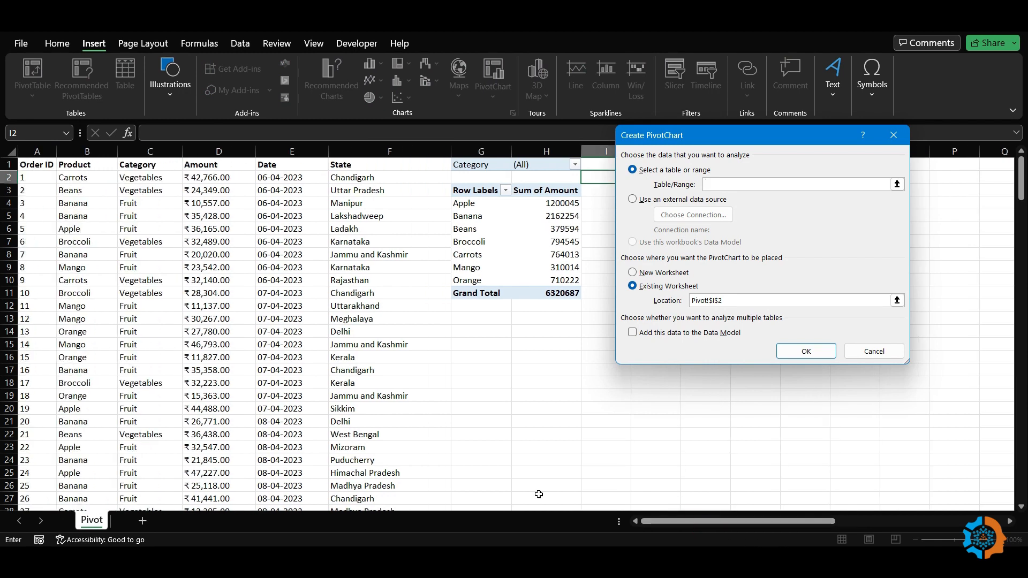
{"action": "left_click_drag", "start_coordinate": [33, 166], "coordinate": [379, 176]}
{"action": "key", "text": "ctrl+shift+Down"}
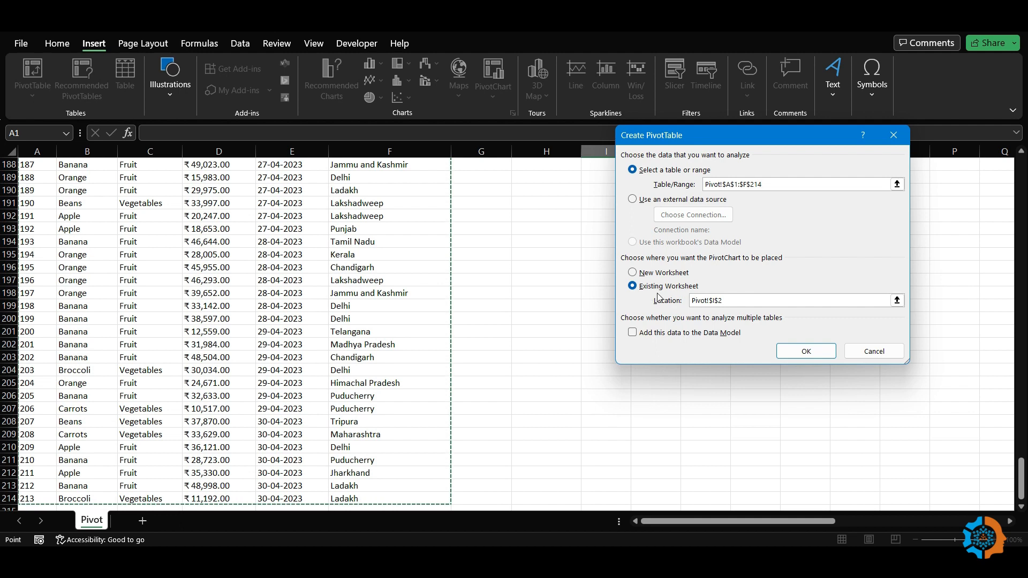
{"action": "scroll", "coordinate": [554, 271], "scroll_direction": "up", "scroll_amount": 20}
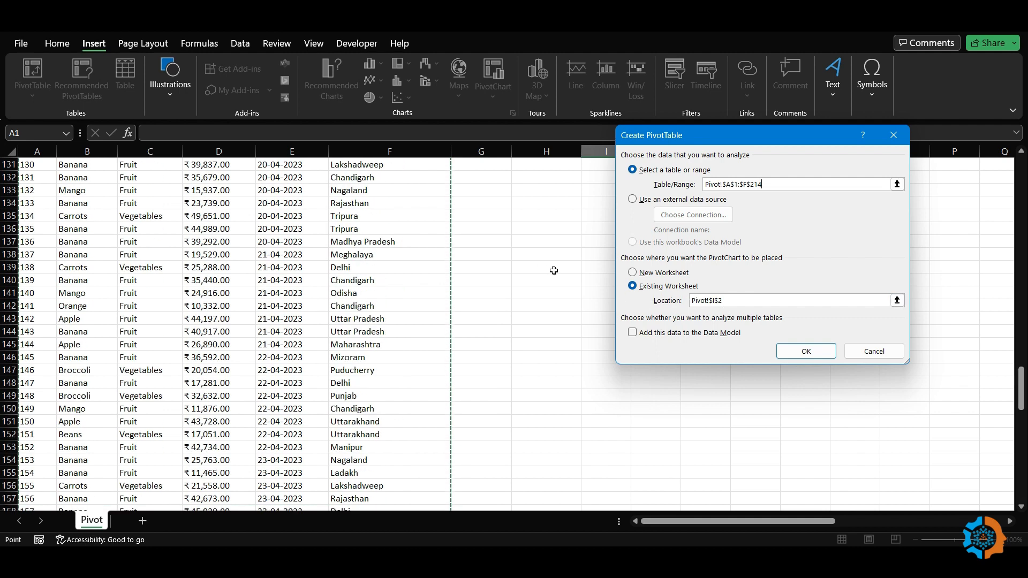
{"action": "scroll", "coordinate": [554, 271], "scroll_direction": "up", "scroll_amount": 20}
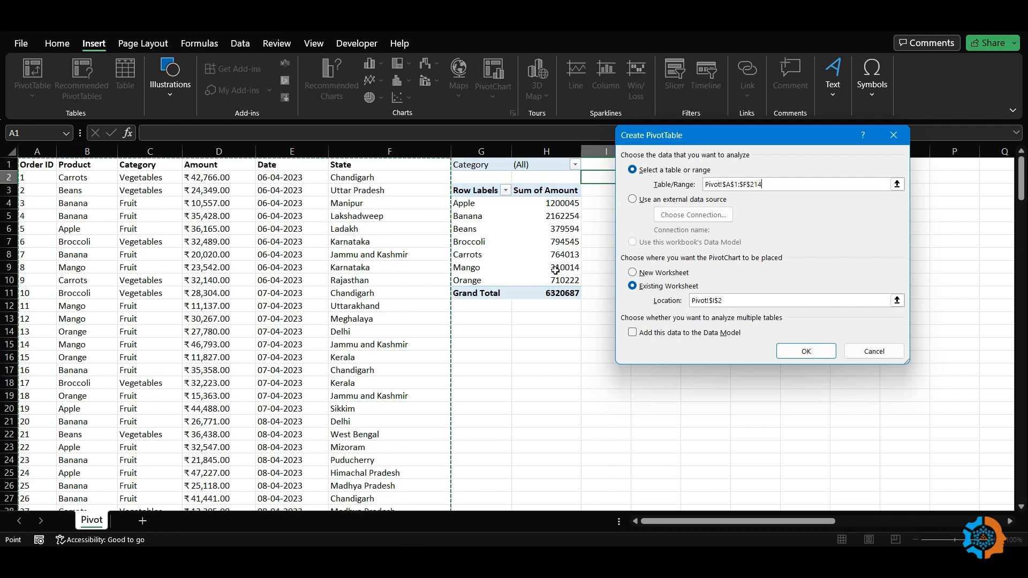
{"action": "left_click", "coordinate": [807, 351]}
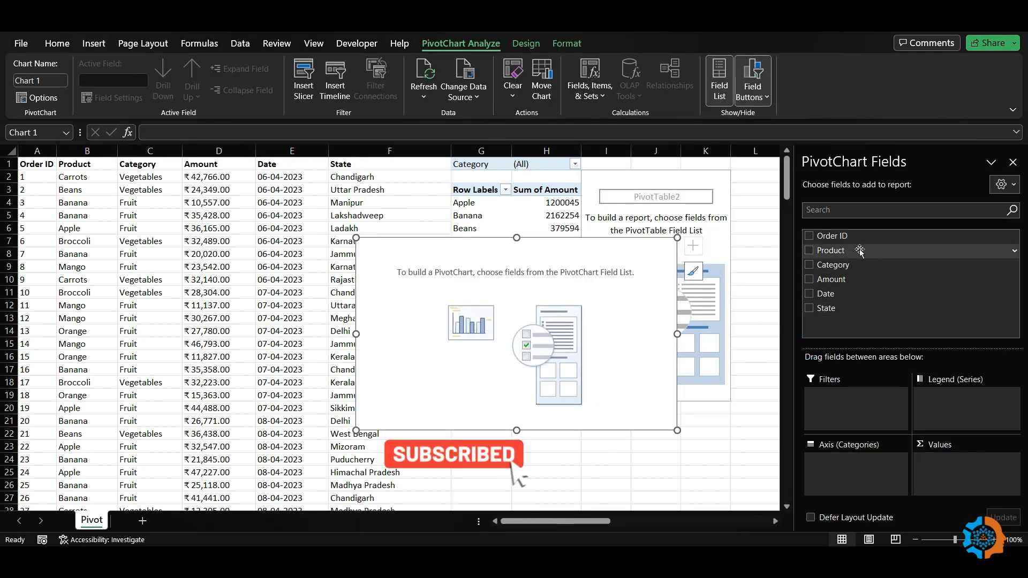
{"action": "left_click_drag", "start_coordinate": [835, 266], "coordinate": [836, 459]}
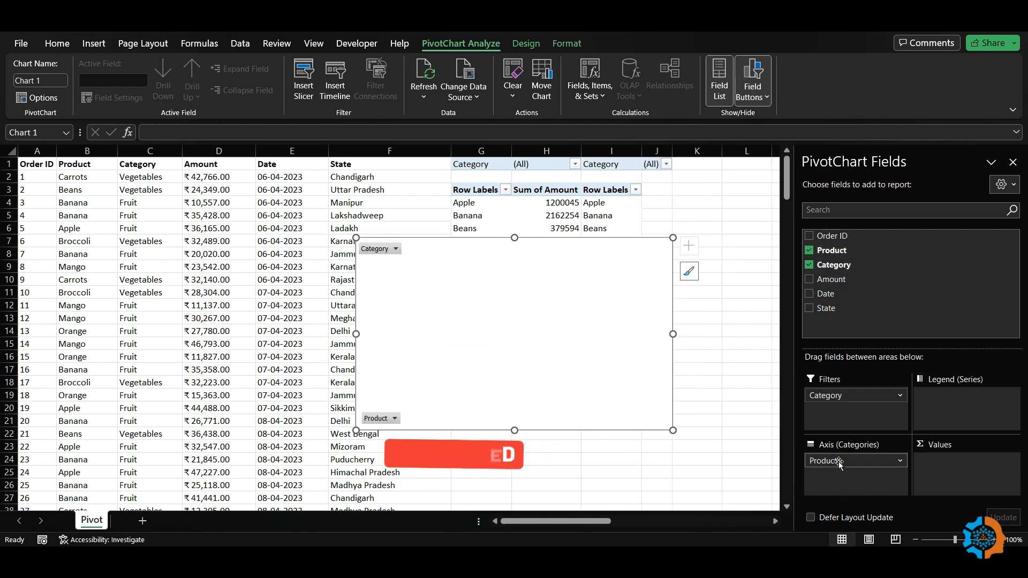
{"action": "left_click_drag", "start_coordinate": [827, 279], "coordinate": [962, 485]}
{"action": "left_click_drag", "start_coordinate": [498, 255], "coordinate": [586, 330]}
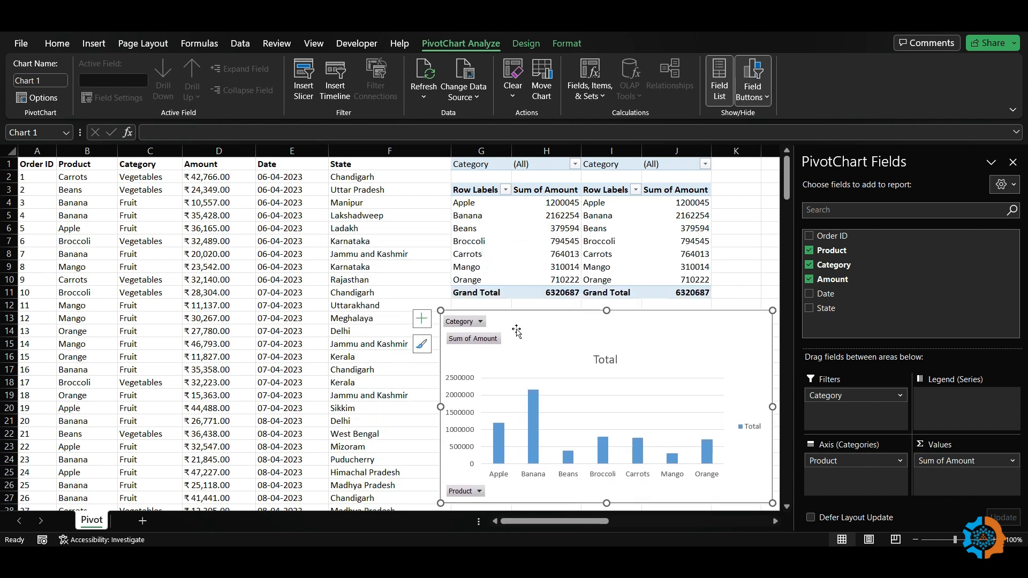
{"action": "left_click", "coordinate": [480, 322]}
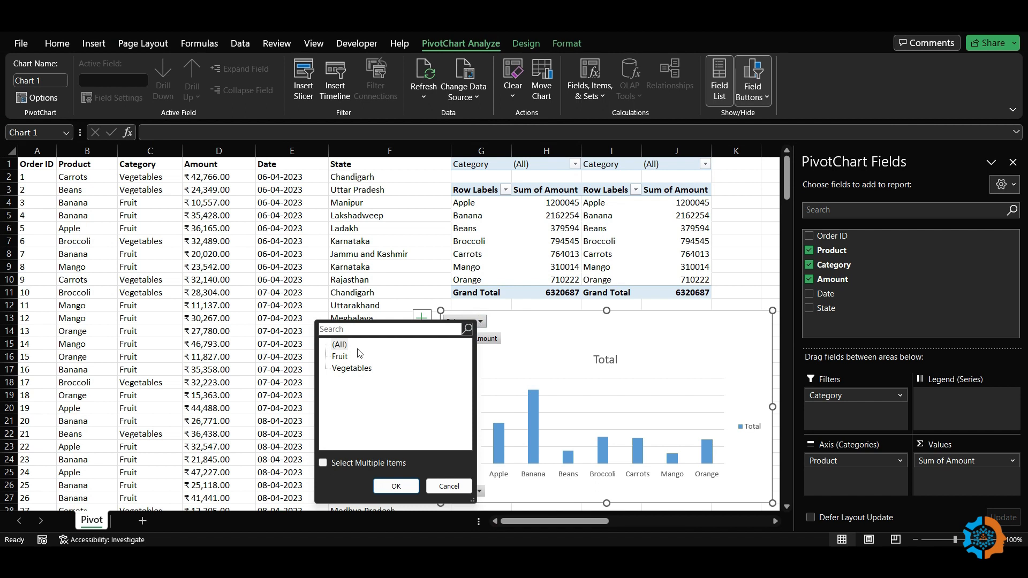
{"action": "left_click", "coordinate": [340, 357]}
{"action": "left_click", "coordinate": [396, 486]}
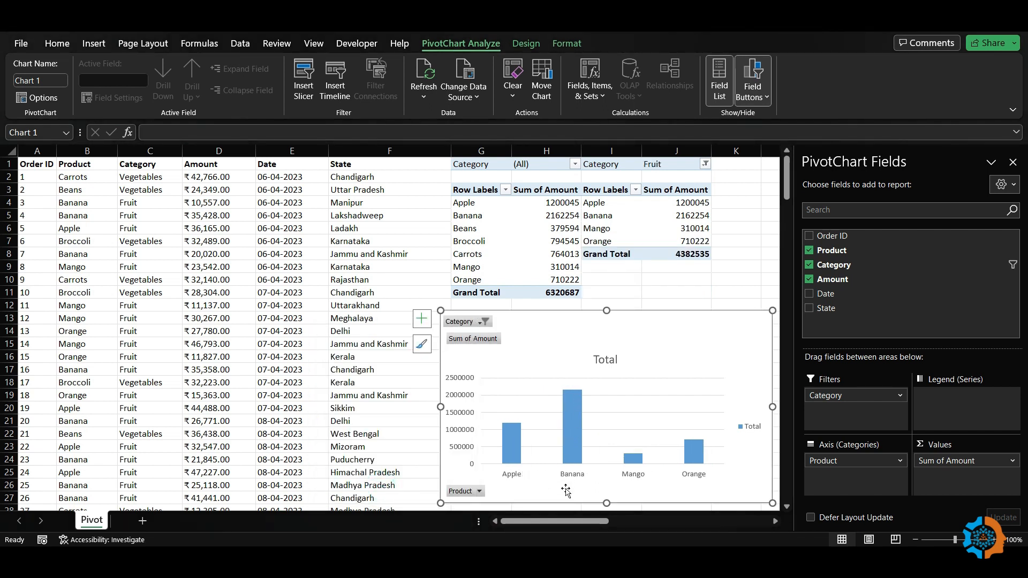
{"action": "left_click", "coordinate": [486, 322]}
{"action": "left_click", "coordinate": [363, 375]}
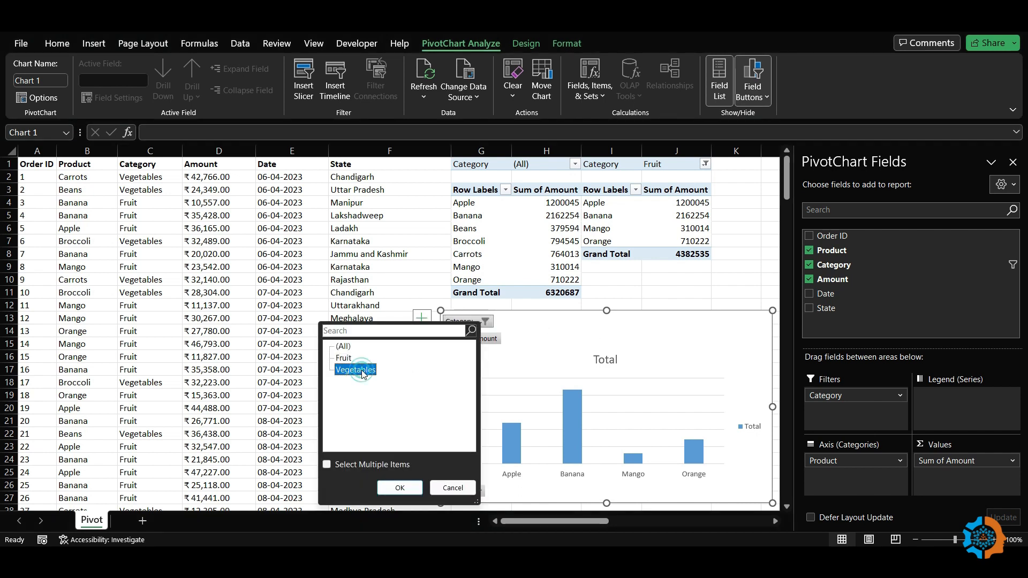
{"action": "left_click", "coordinate": [400, 487]}
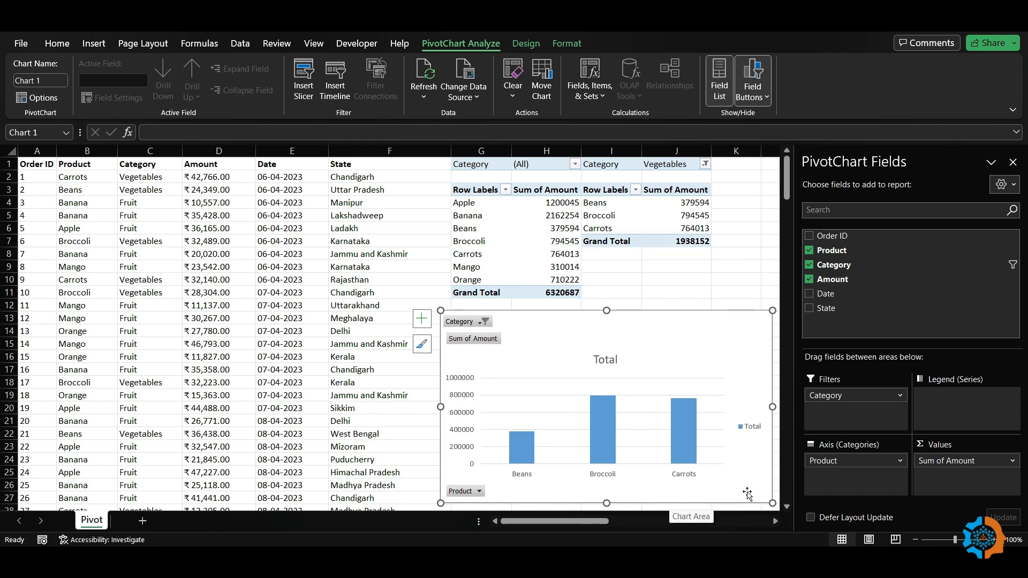
{"action": "left_click", "coordinate": [485, 322]}
{"action": "left_click", "coordinate": [396, 483]}
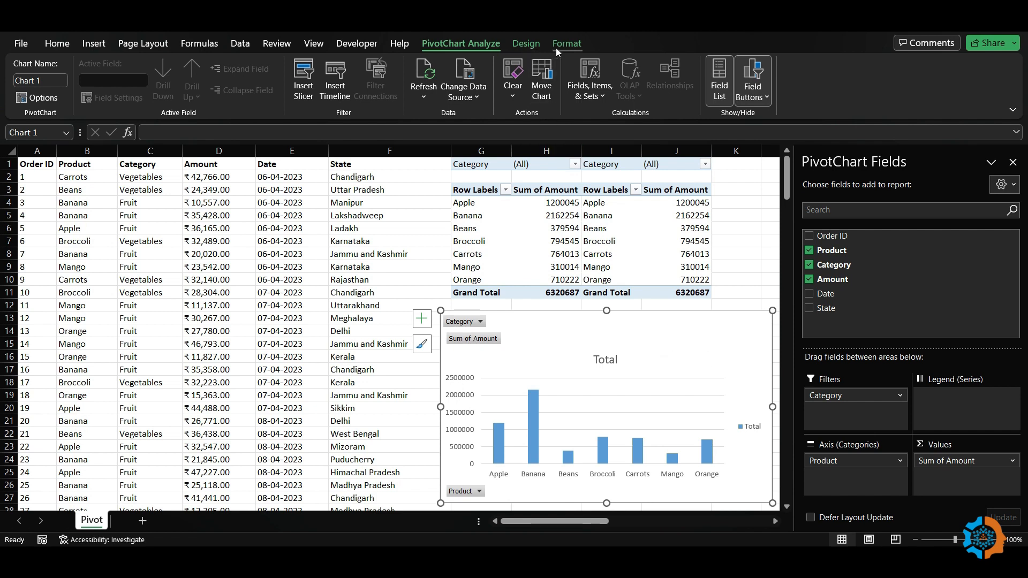
Change the PivotChart type to a Pie > Doughnut chart
{"action": "left_click", "coordinate": [535, 45]}
{"action": "left_click", "coordinate": [736, 91]}
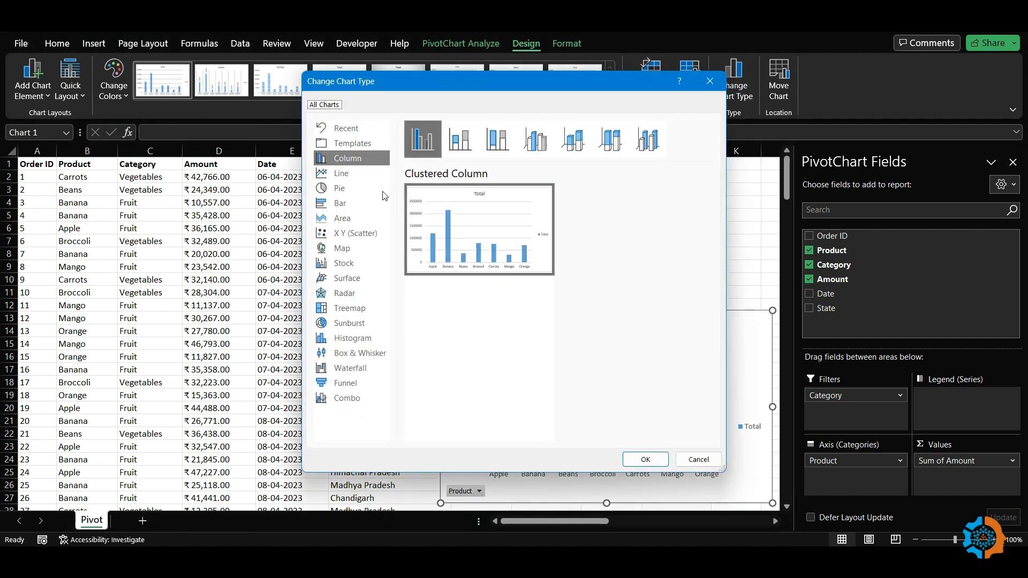
{"action": "left_click", "coordinate": [342, 188]}
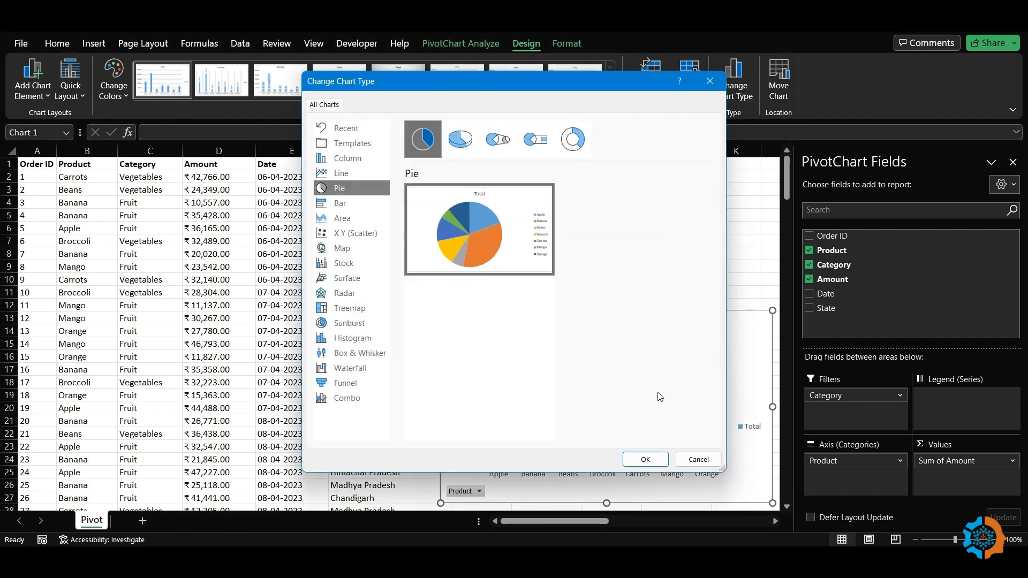
{"action": "left_click", "coordinate": [572, 140]}
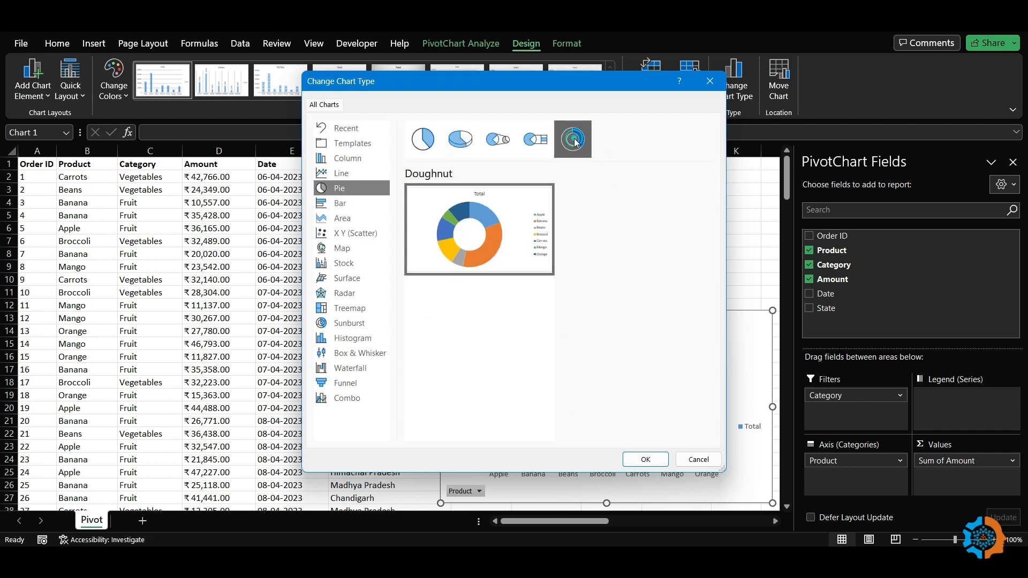
{"action": "left_click", "coordinate": [642, 459]}
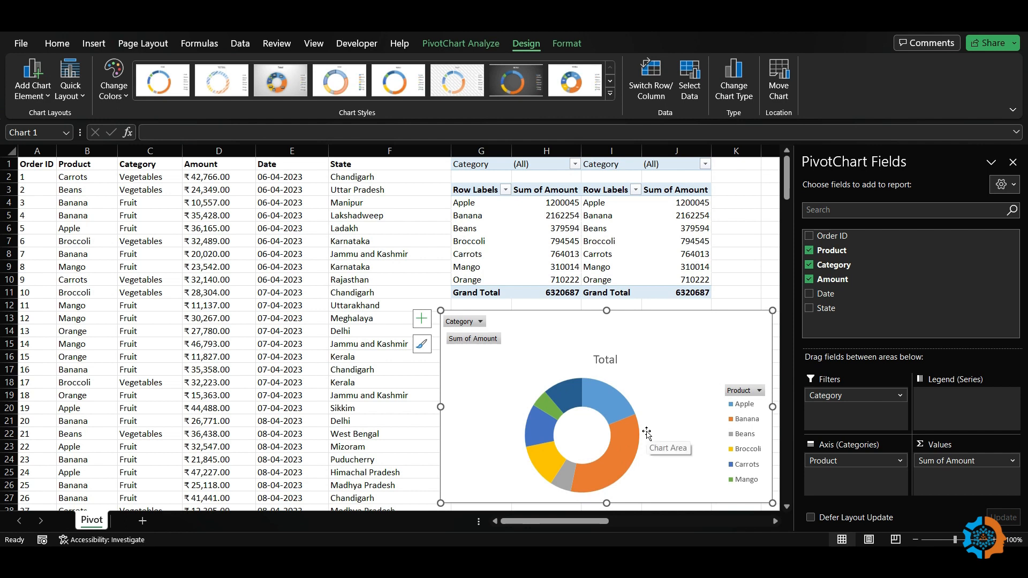
Turn on data labels and remove the Total chart title
{"action": "left_click", "coordinate": [788, 319]}
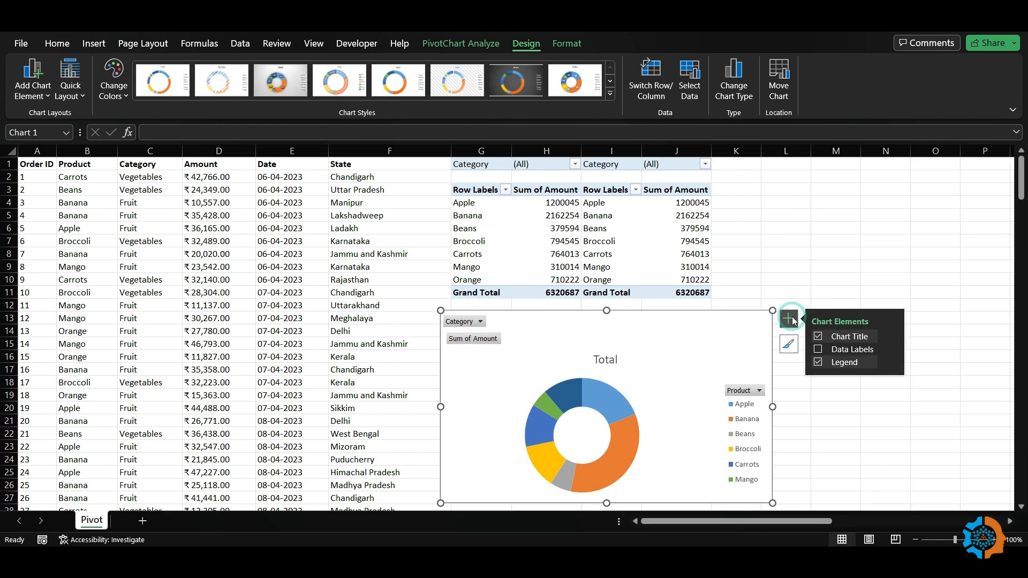
{"action": "left_click", "coordinate": [819, 350]}
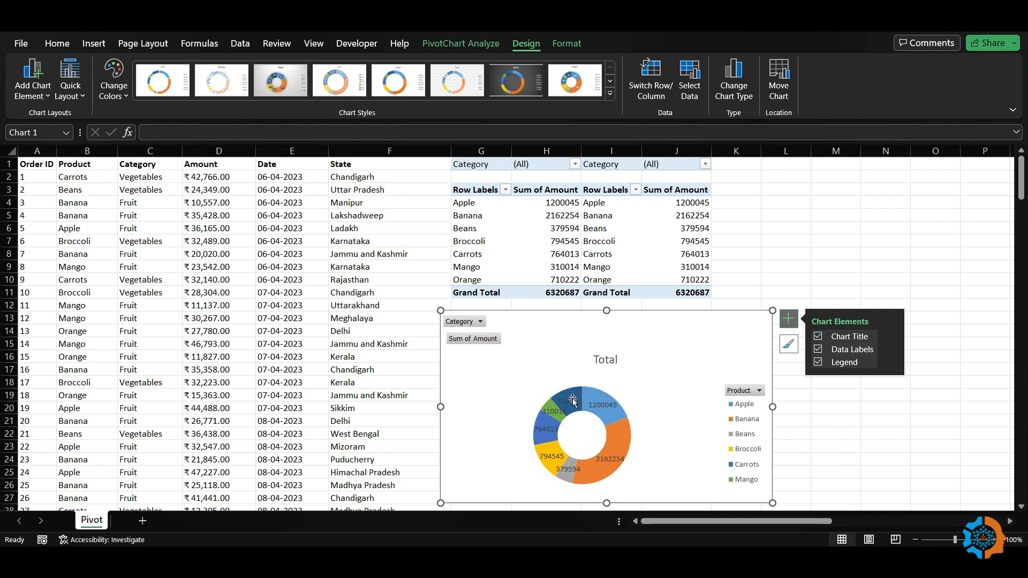
{"action": "left_click", "coordinate": [819, 337]}
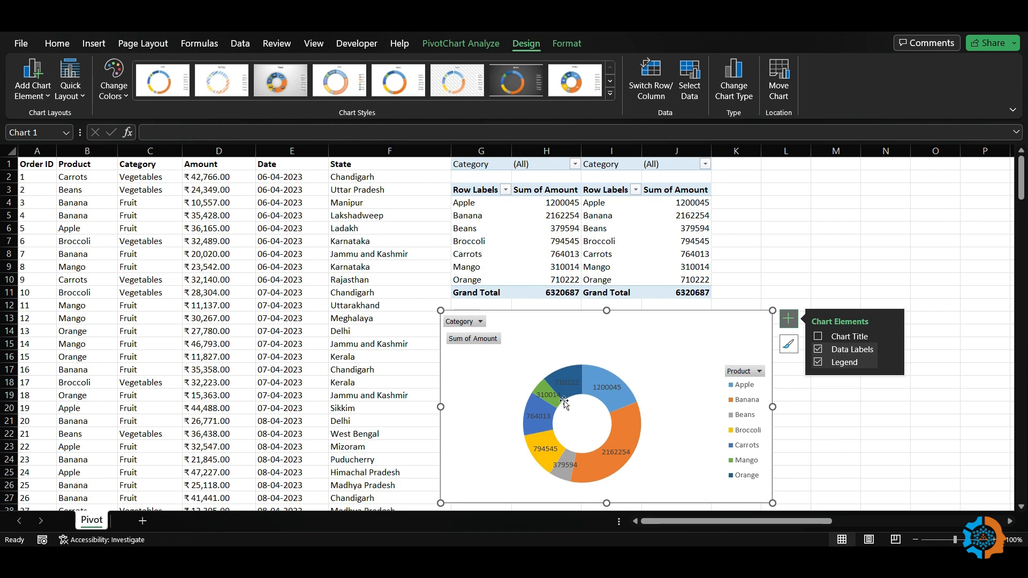
Enlarge the doughnut's plot area within the chart
{"action": "left_click", "coordinate": [639, 367]}
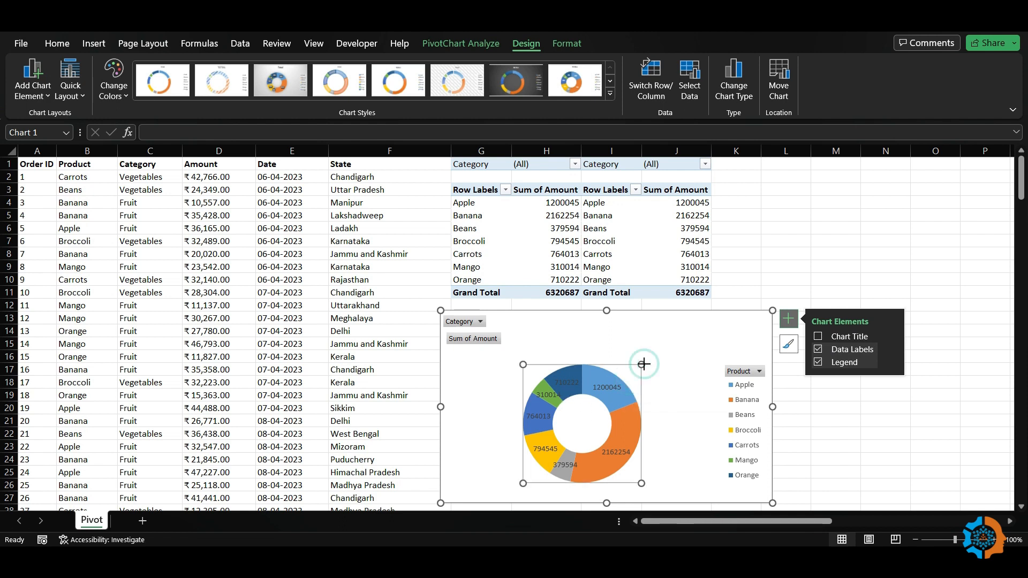
{"action": "left_click_drag", "start_coordinate": [651, 358], "coordinate": [670, 337]}
{"action": "left_click", "coordinate": [725, 324]}
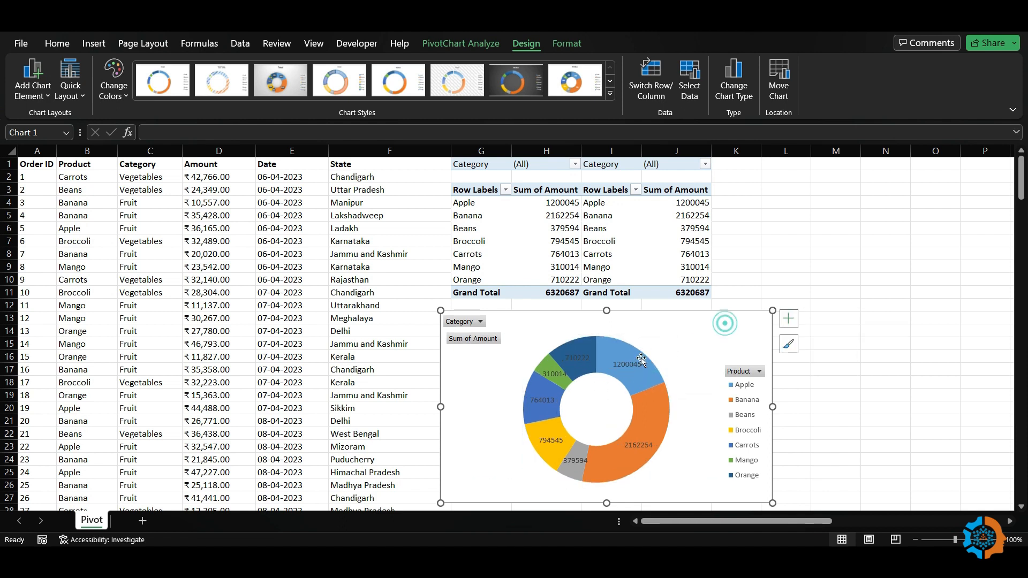
{"action": "left_click", "coordinate": [759, 371]}
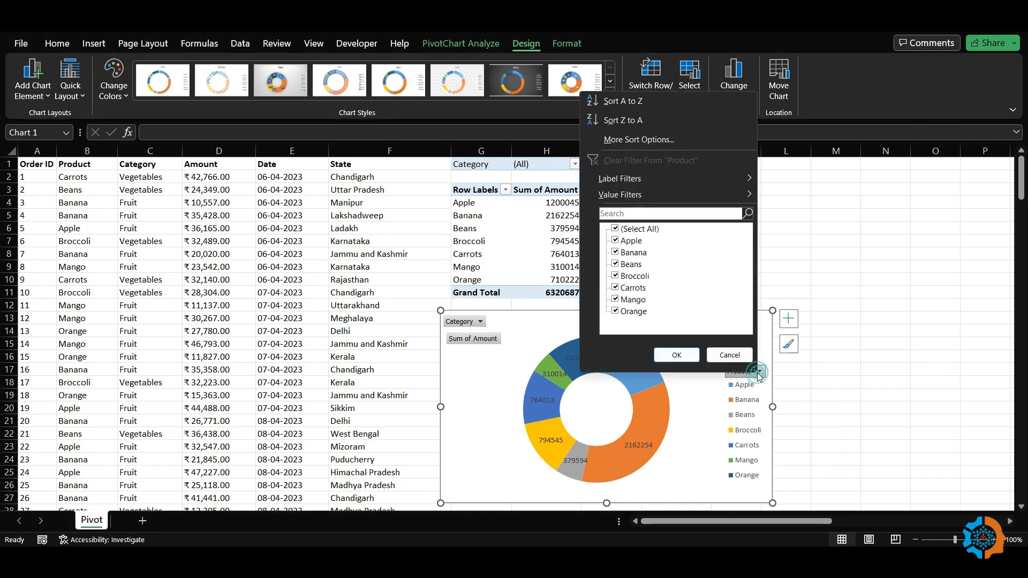
{"action": "left_click", "coordinate": [615, 229]}
{"action": "left_click", "coordinate": [615, 252]}
{"action": "left_click", "coordinate": [615, 263]}
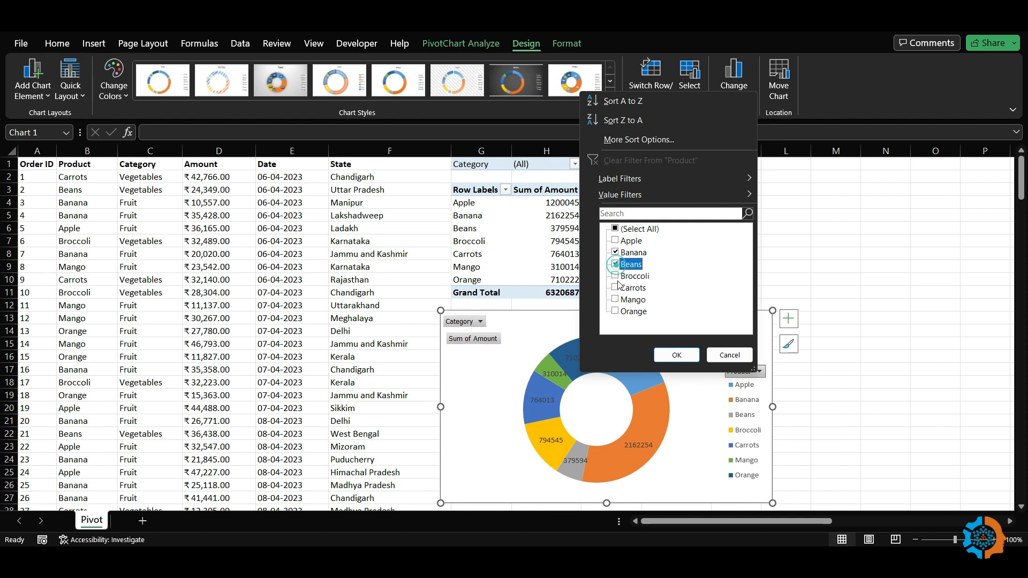
{"action": "left_click", "coordinate": [615, 276]}
{"action": "left_click", "coordinate": [678, 357]}
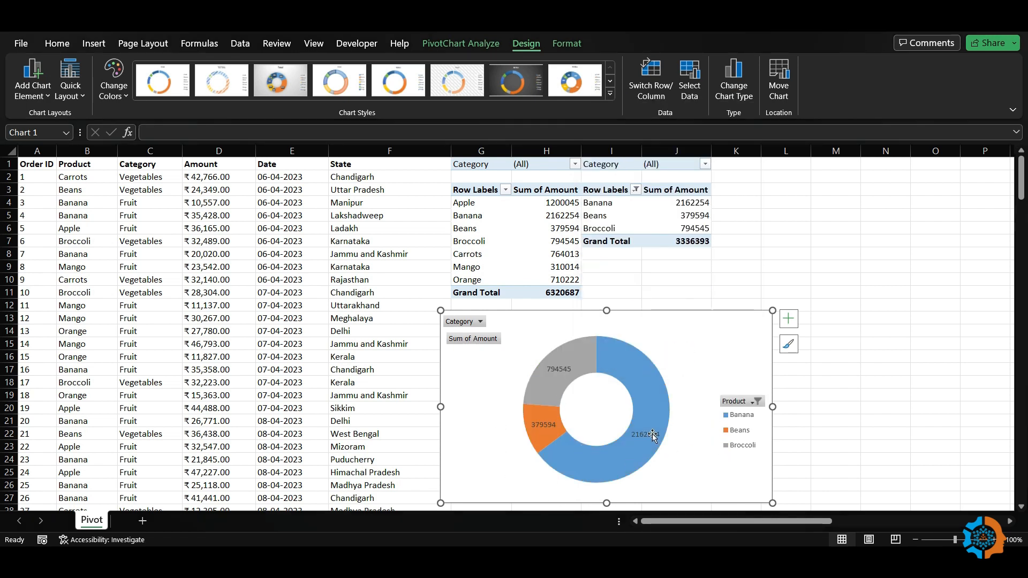
{"action": "left_click", "coordinate": [755, 401]}
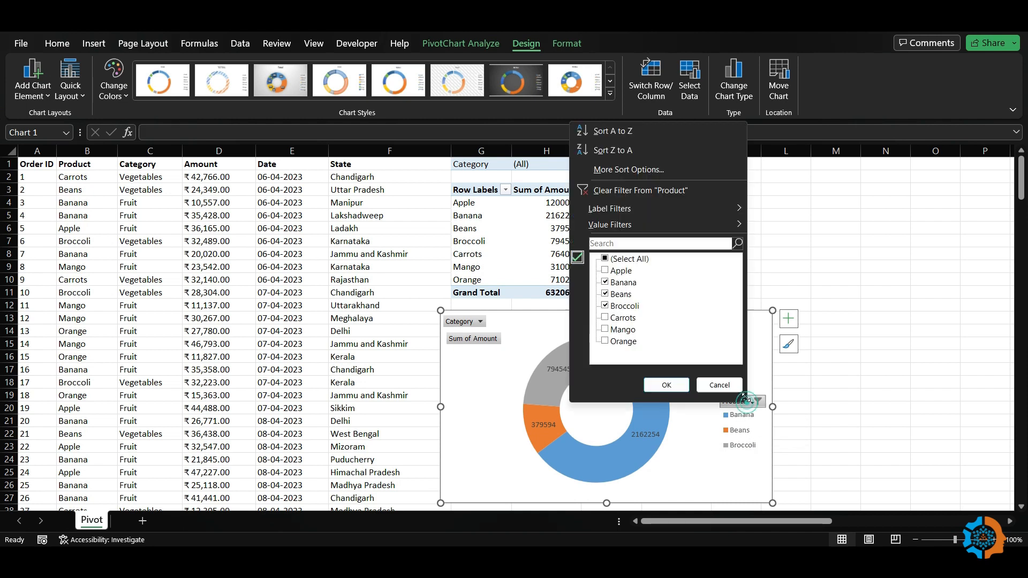
{"action": "left_click", "coordinate": [616, 259]}
{"action": "left_click", "coordinate": [665, 385]}
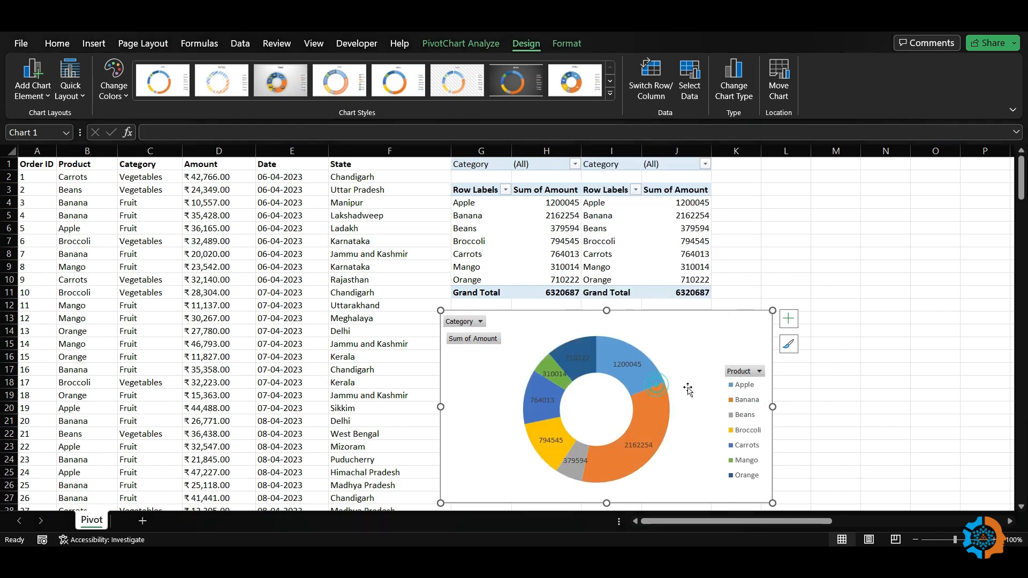